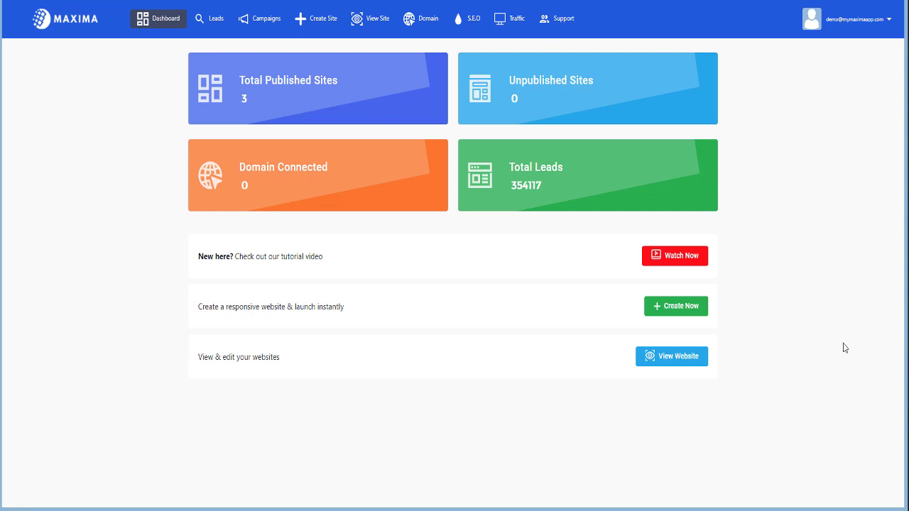
Step: Go from the dashboard to the Lead Search page listing all 354117 leads
left_click(216, 23)
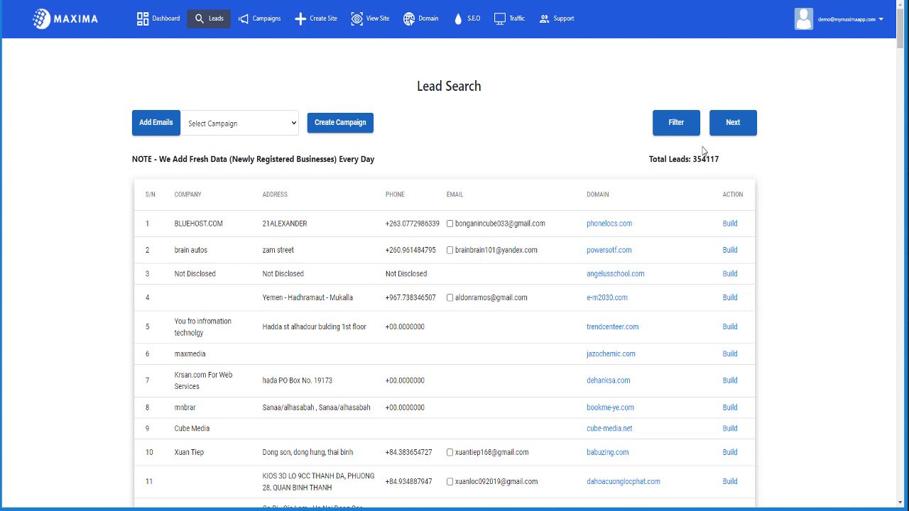
Step: Filter the leads to country United States and search, leaving 105889 leads
left_click(676, 125)
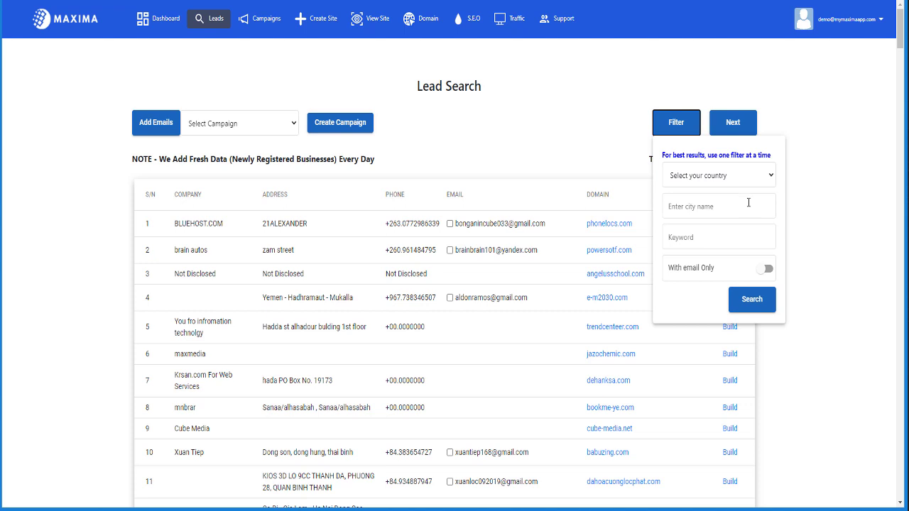
left_click(756, 175)
scroll(755, 255, "down", 6)
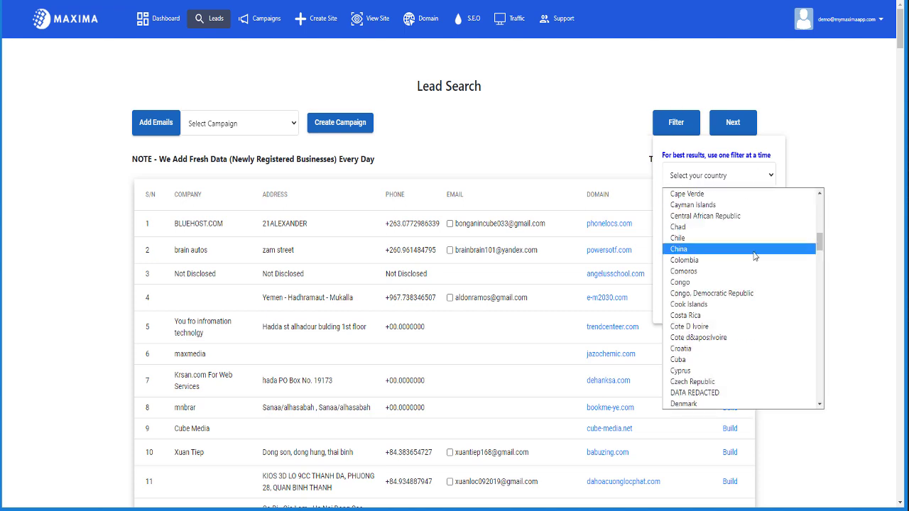
scroll(755, 256, "down", 20)
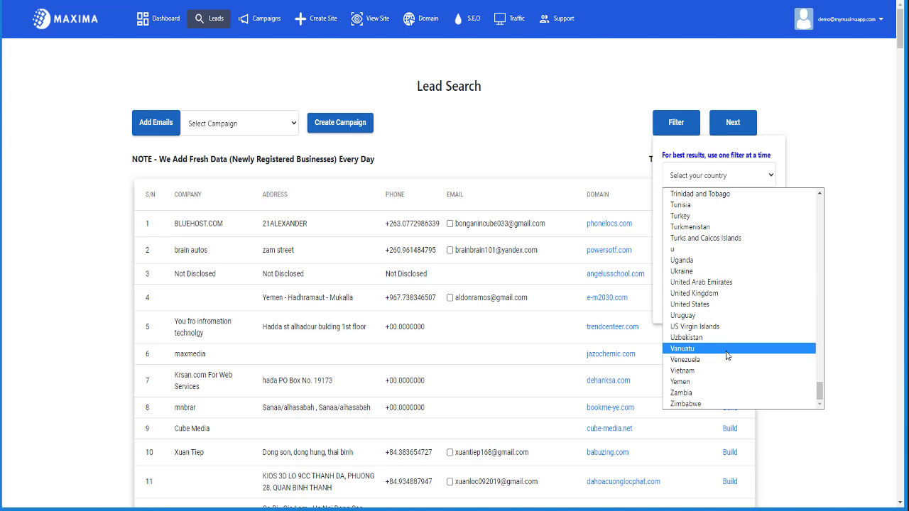
scroll(726, 355, "up", 20)
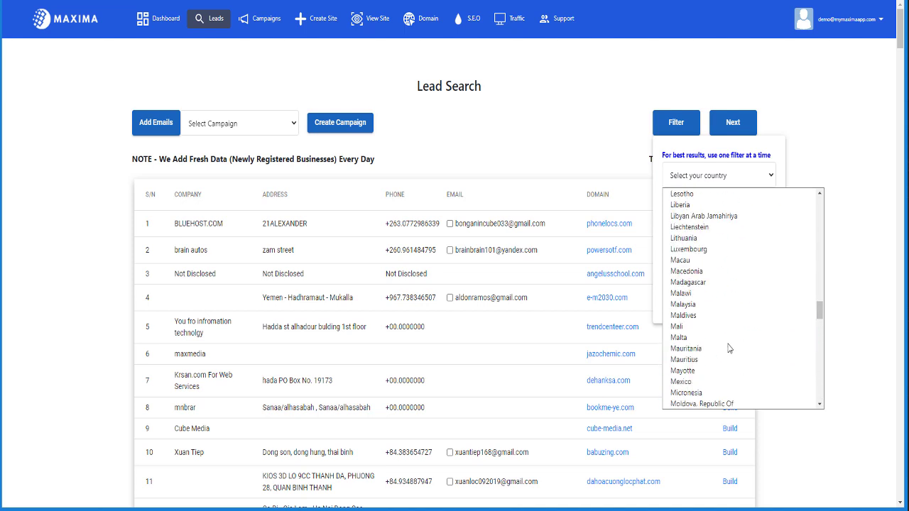
key("u")
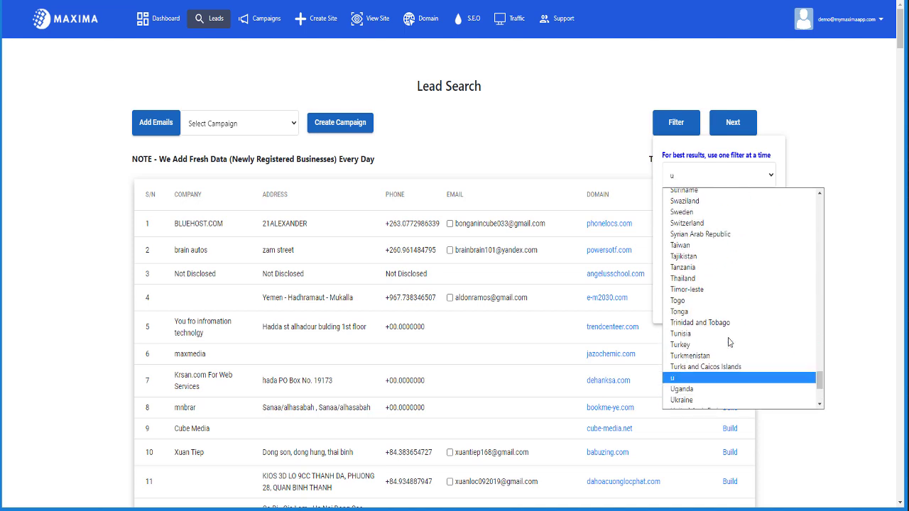
scroll(730, 342, "down", 3)
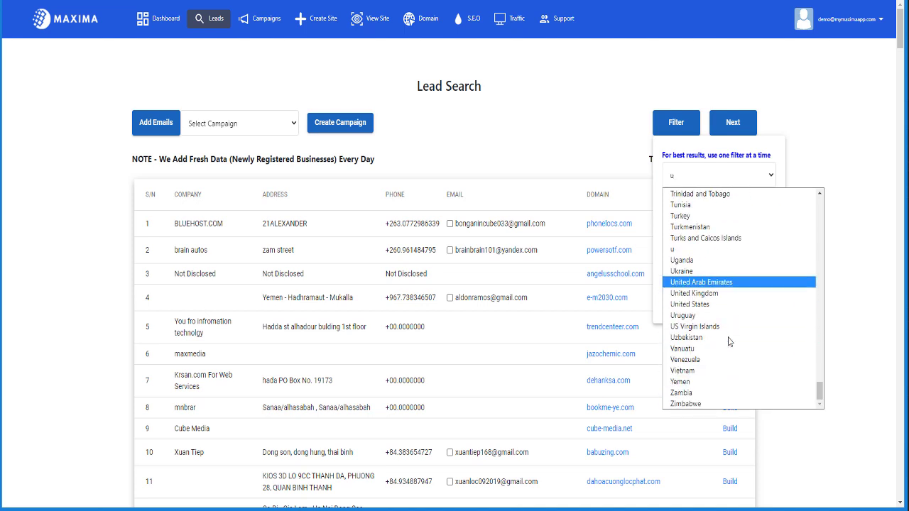
left_click(713, 306)
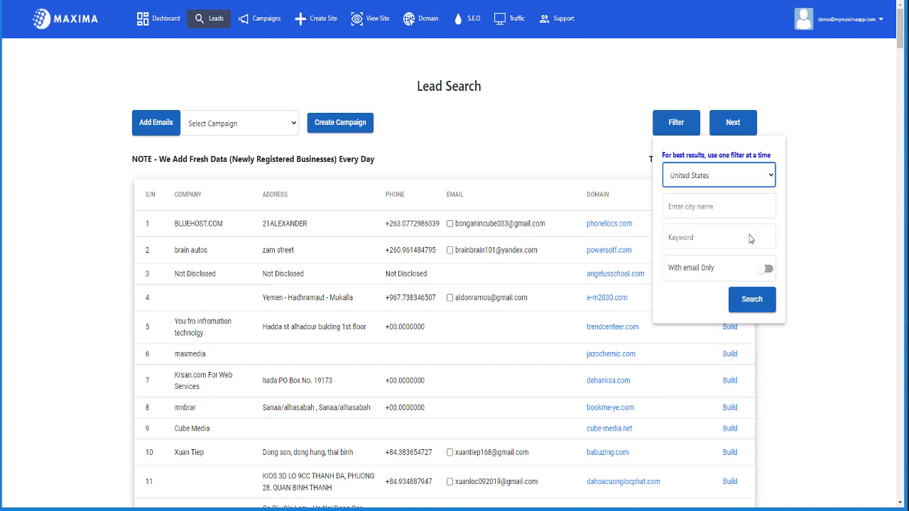
left_click(749, 304)
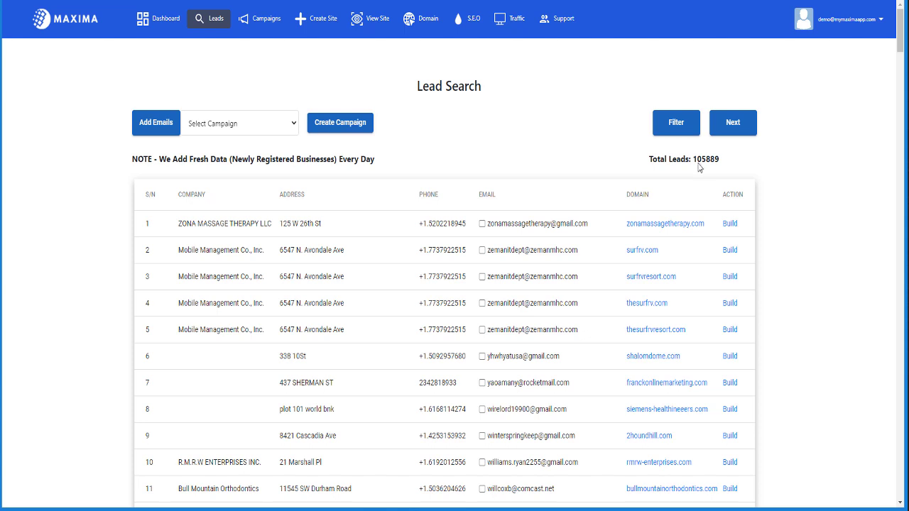
Step: Add city Denver to the lead filter and search, leaving 6267 leads
left_click(676, 125)
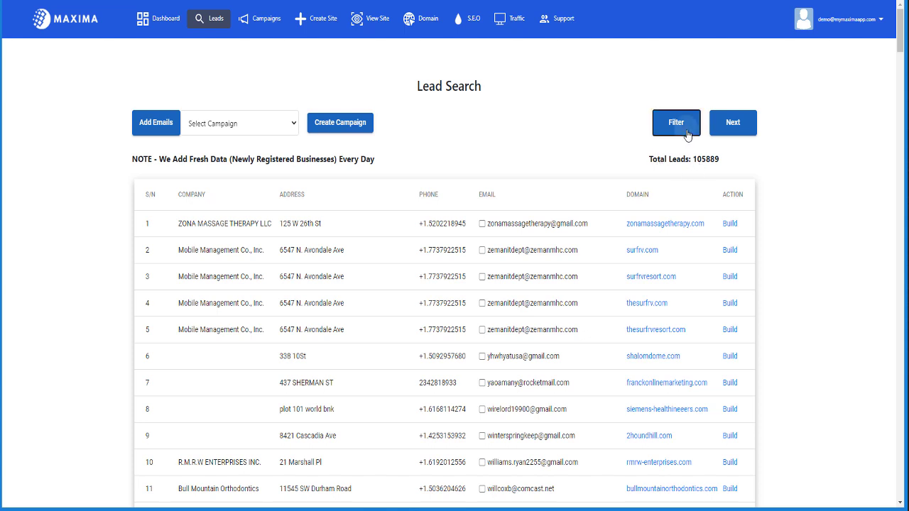
left_click(756, 210)
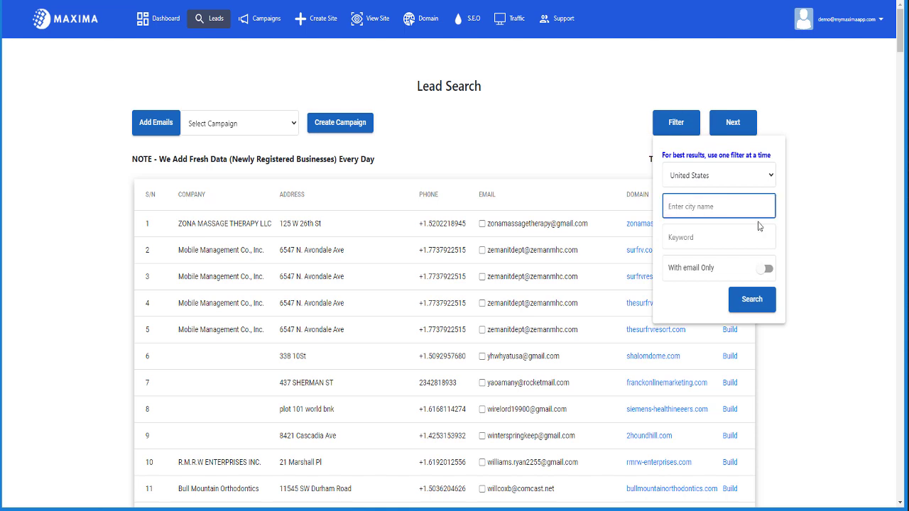
type("Denver")
left_click(765, 303)
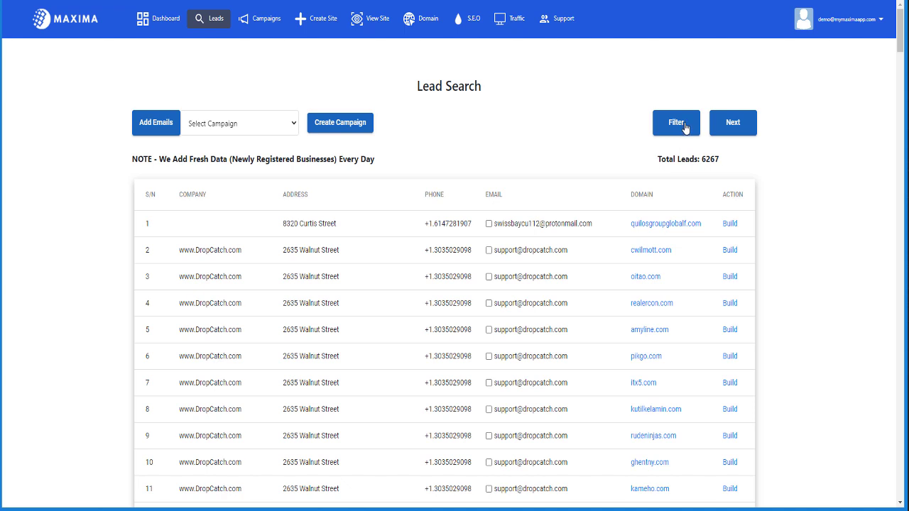
left_click(685, 124)
left_click(699, 236)
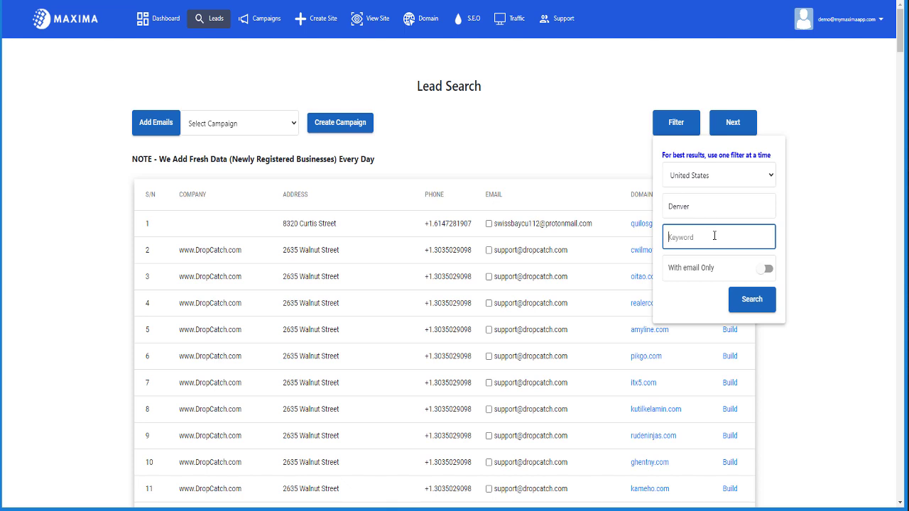
type("tennis")
left_click(749, 309)
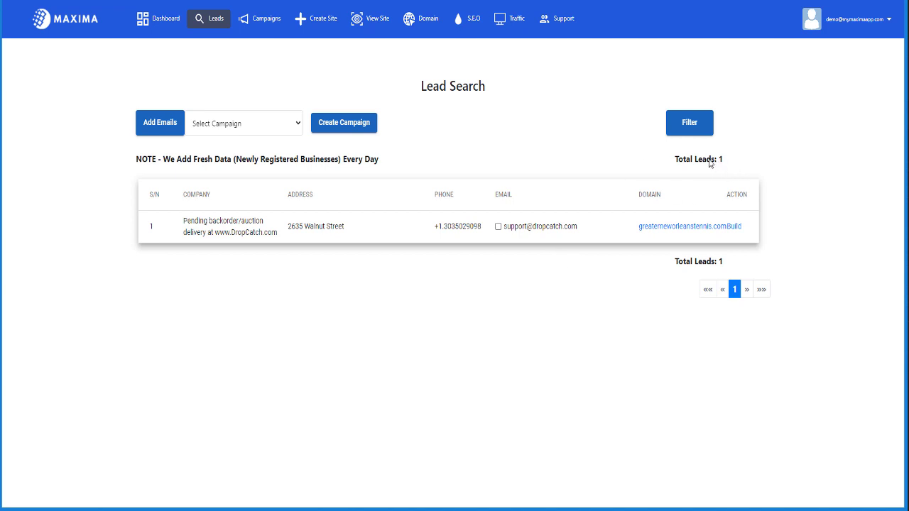
left_click(689, 125)
double_click(723, 245)
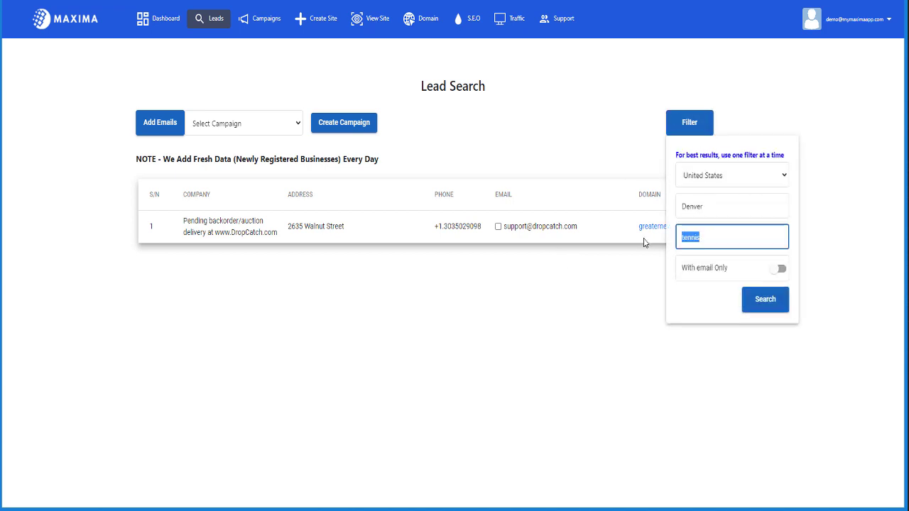
key("BackSpace")
left_click(773, 308)
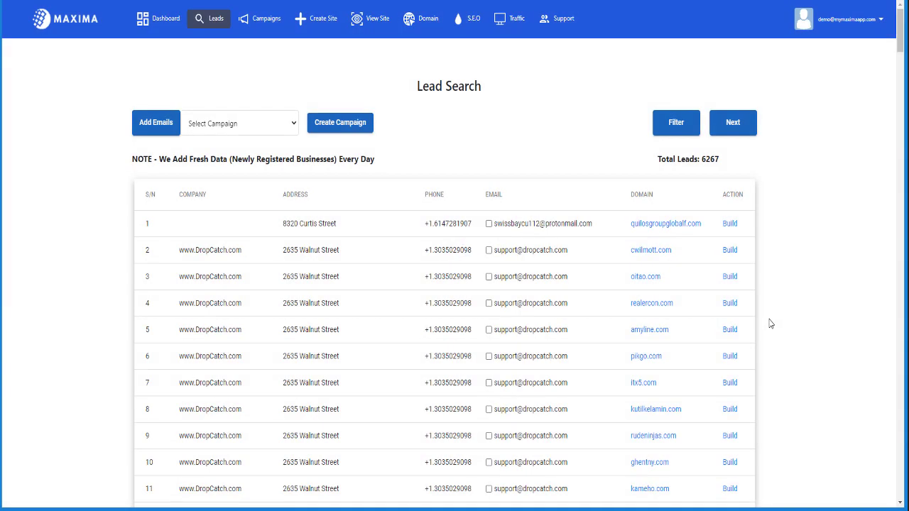
Step: Search the Denver leads for keyword 'youtube', returning only the youtubeci.com lead
left_click(672, 130)
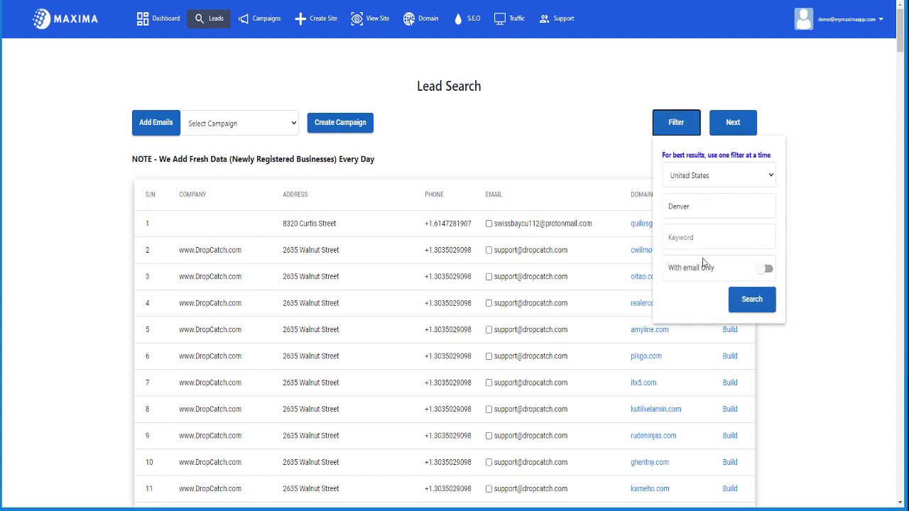
left_click(715, 241)
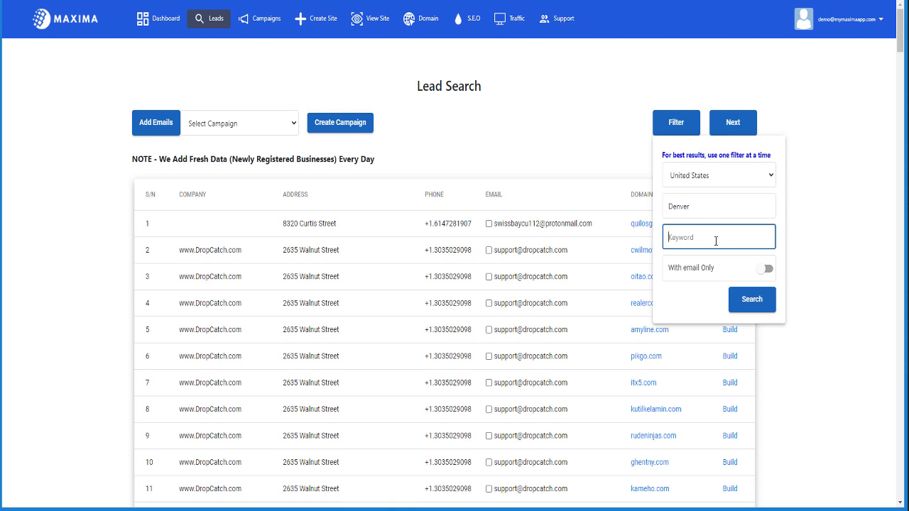
type("youtube")
left_click(753, 299)
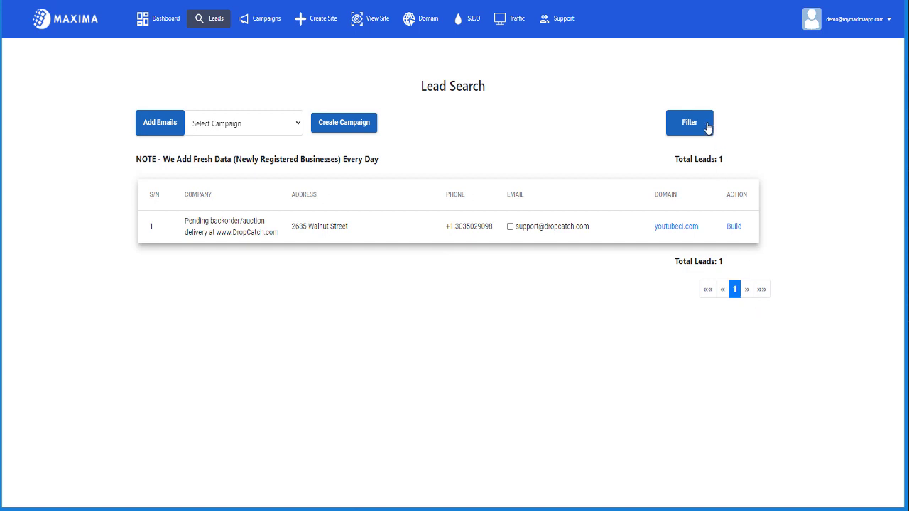
Step: Replace keyword 'youtube' with 'flower' and search Denver leads, getting 0 results
left_click(708, 128)
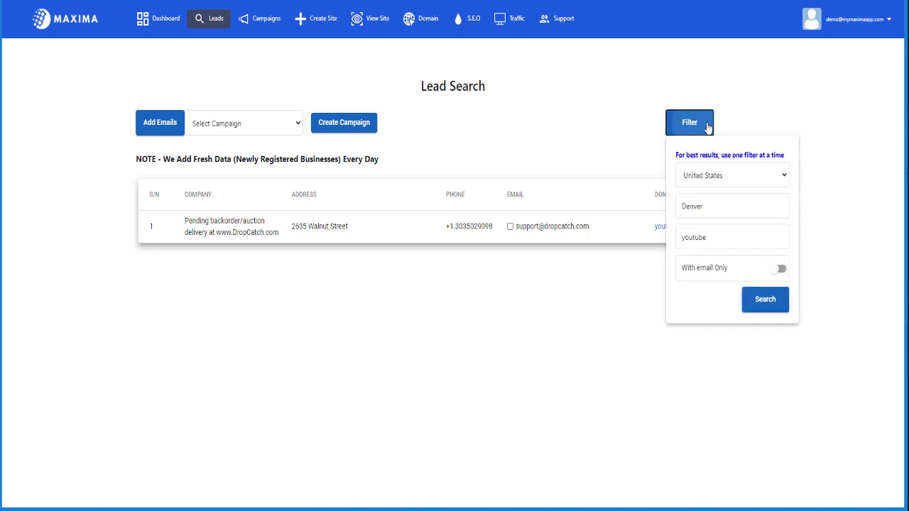
double_click(708, 237)
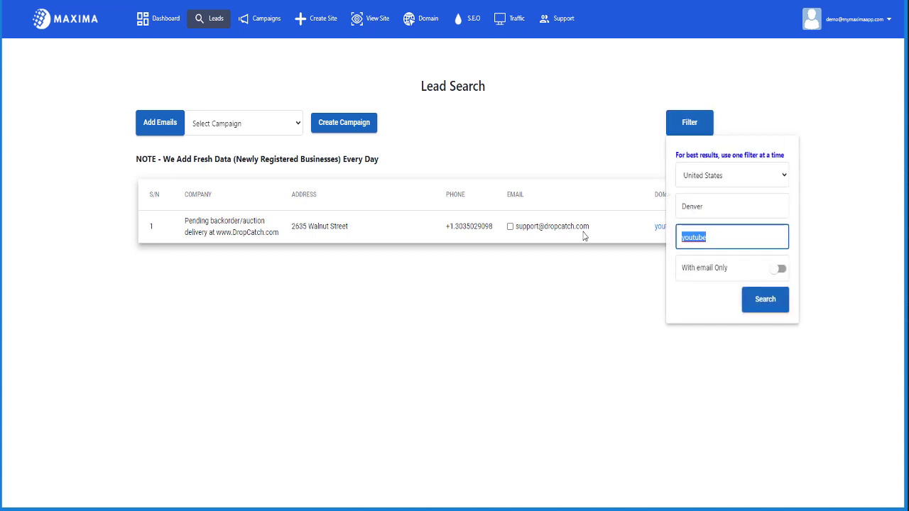
type("ut")
key("BackSpace")
key("BackSpace")
type("flower")
left_click(764, 301)
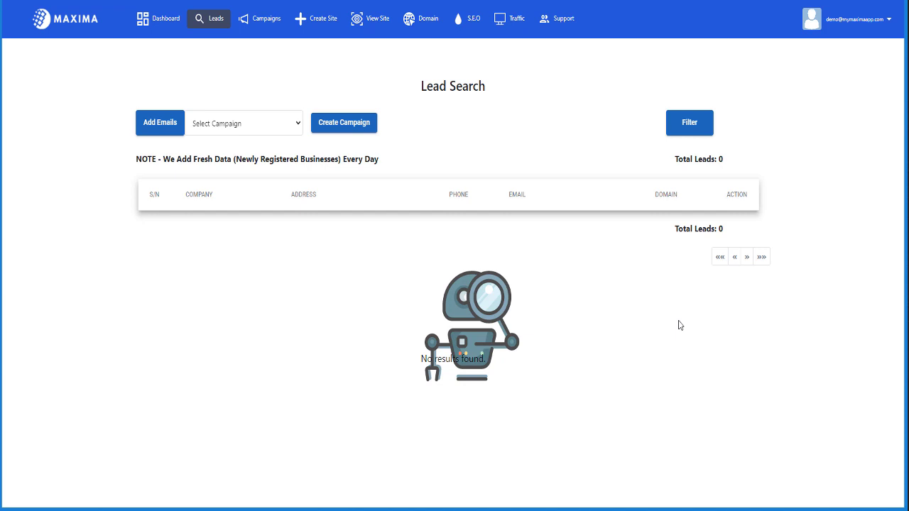
Step: Delete the 'flower' keyword and rerun the search with no keyword
left_click(679, 126)
double_click(687, 237)
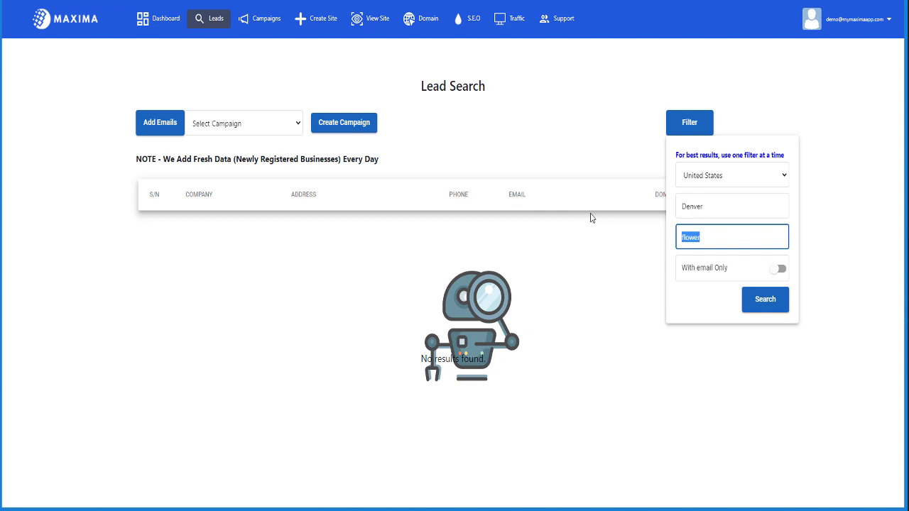
key("BackSpace")
left_click(765, 301)
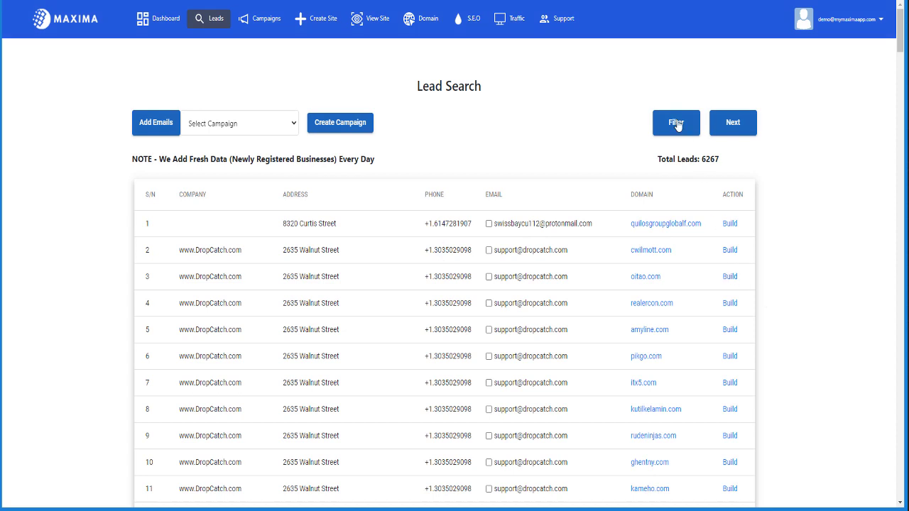
Step: Enter keyword 'flower', remove city Denver, and search, giving 87 United States leads
left_click(674, 125)
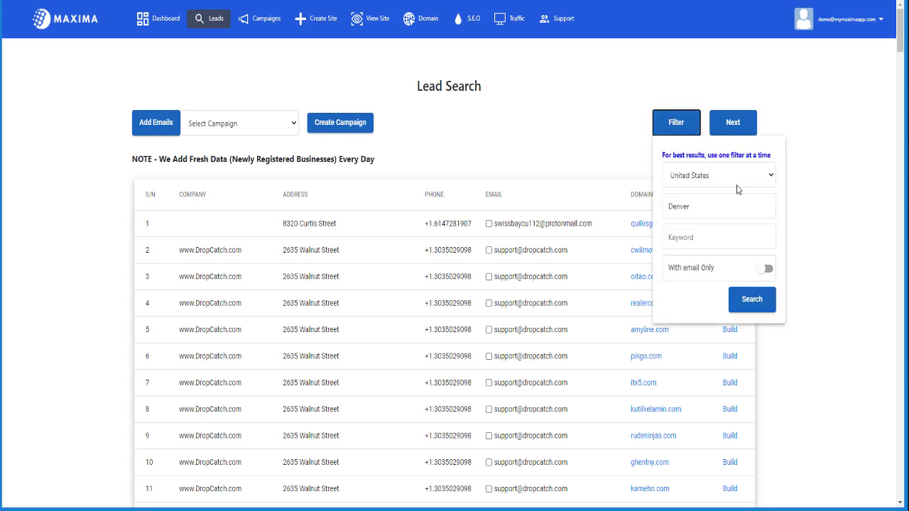
left_click(711, 233)
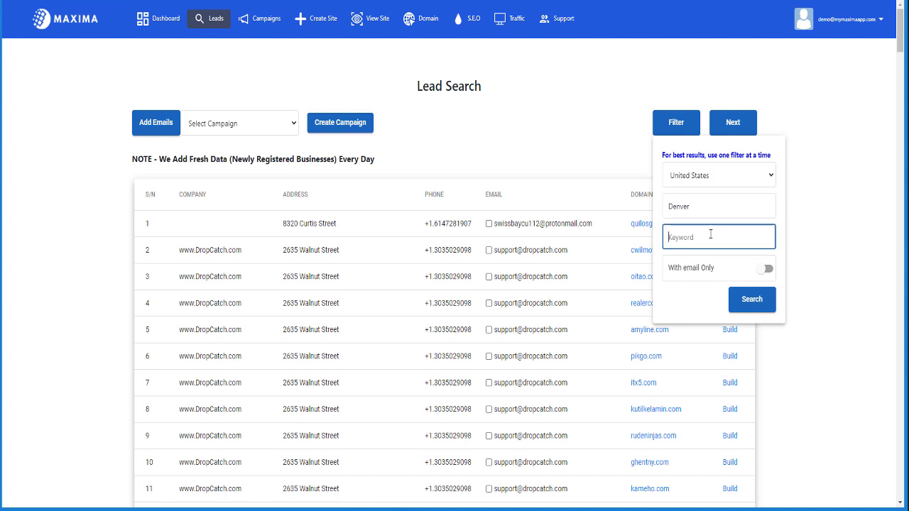
type("flower")
left_click(736, 206)
left_click_drag(736, 206, 616, 209)
key("BackSpace")
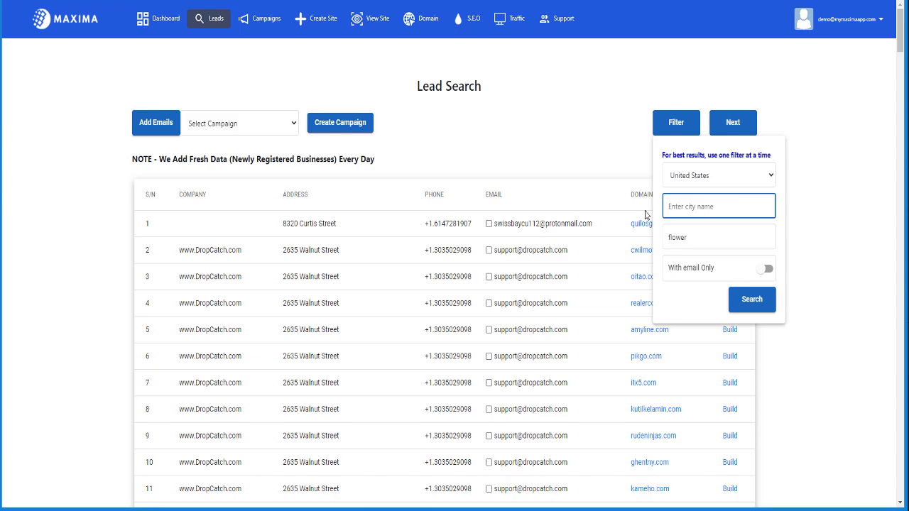
left_click(762, 305)
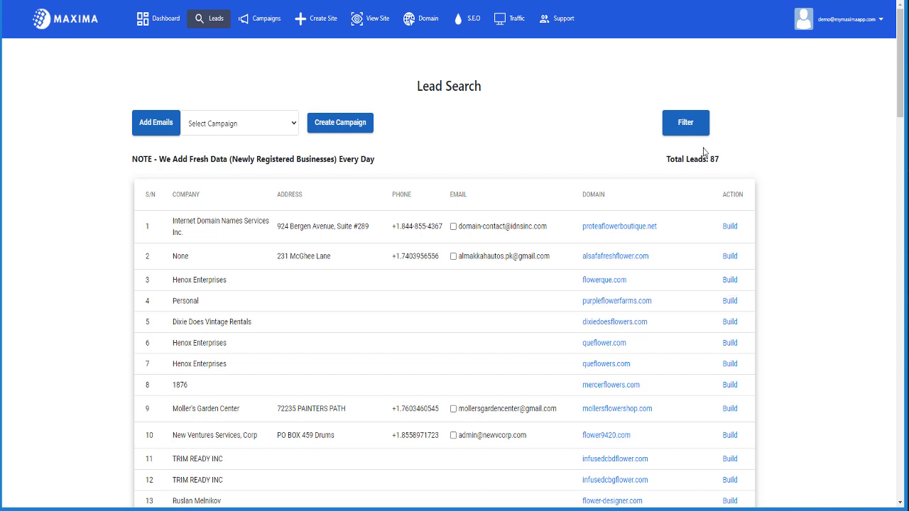
Step: Reset country to 'Select your country' and search 'flower' across all countries, totalling 200 leads
left_click(690, 131)
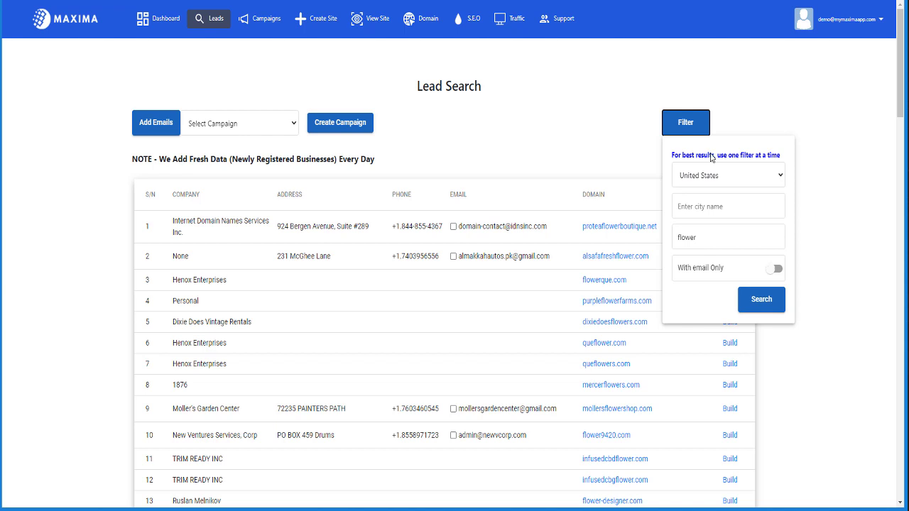
left_click(723, 180)
left_click_drag(832, 376, 825, 199)
left_click(777, 200)
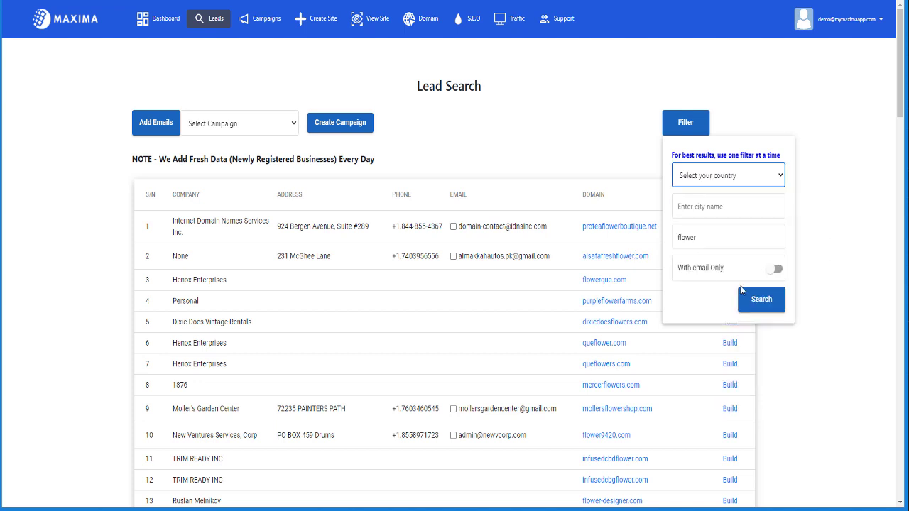
left_click(763, 303)
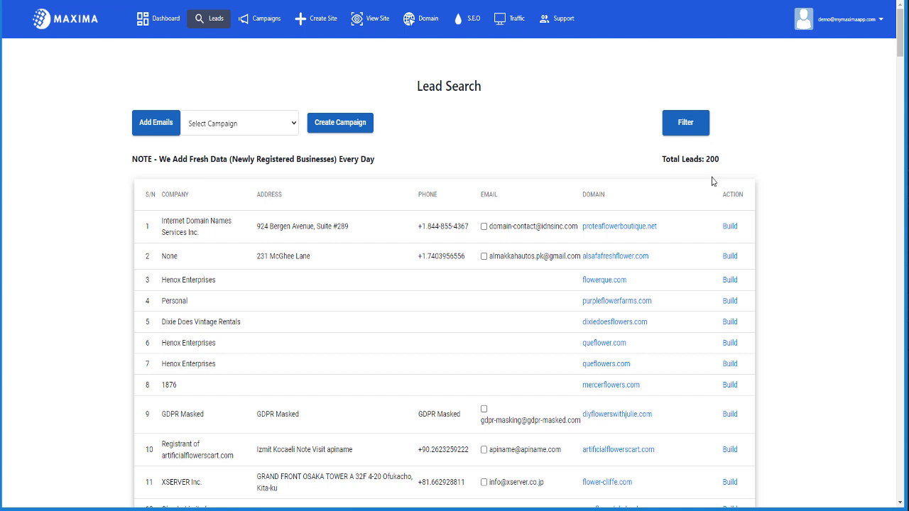
Step: Erase the 'flower' keyword so country, city and keyword filters are all empty
left_click(698, 134)
left_click_drag(733, 241, 679, 226)
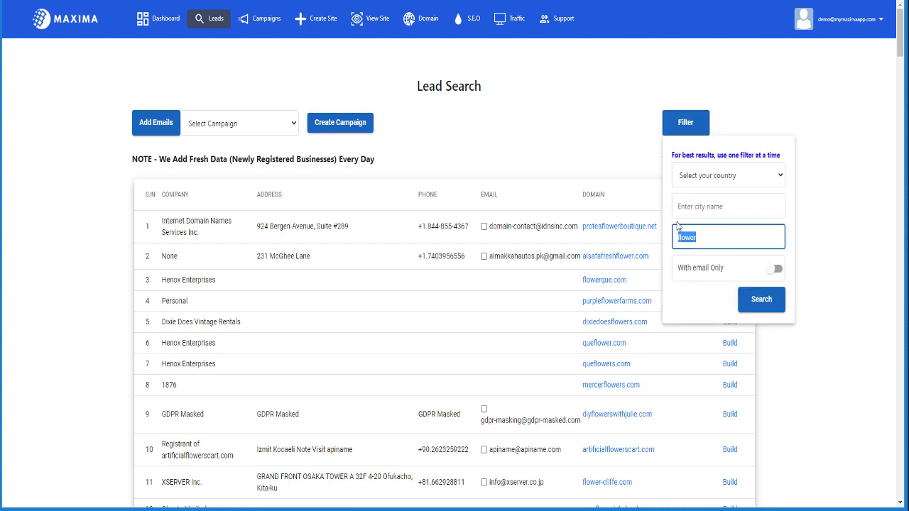
key("BackSpace")
left_click(753, 198)
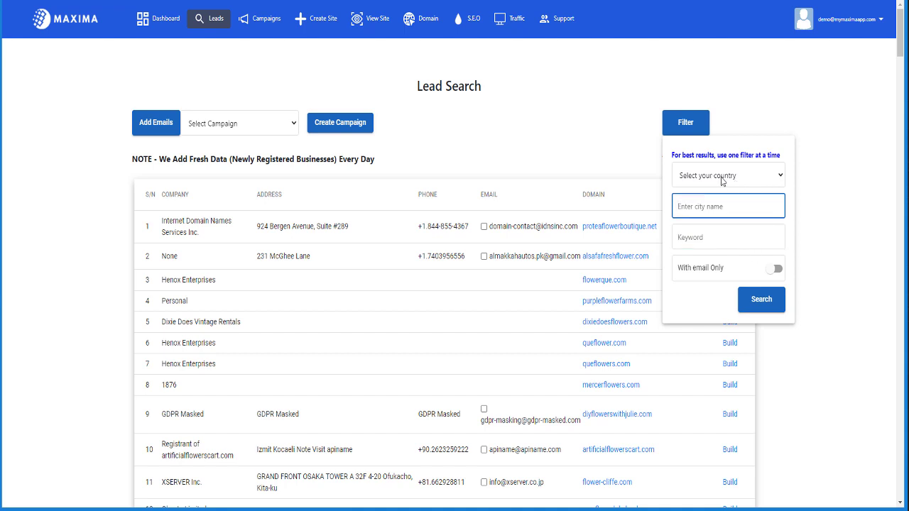